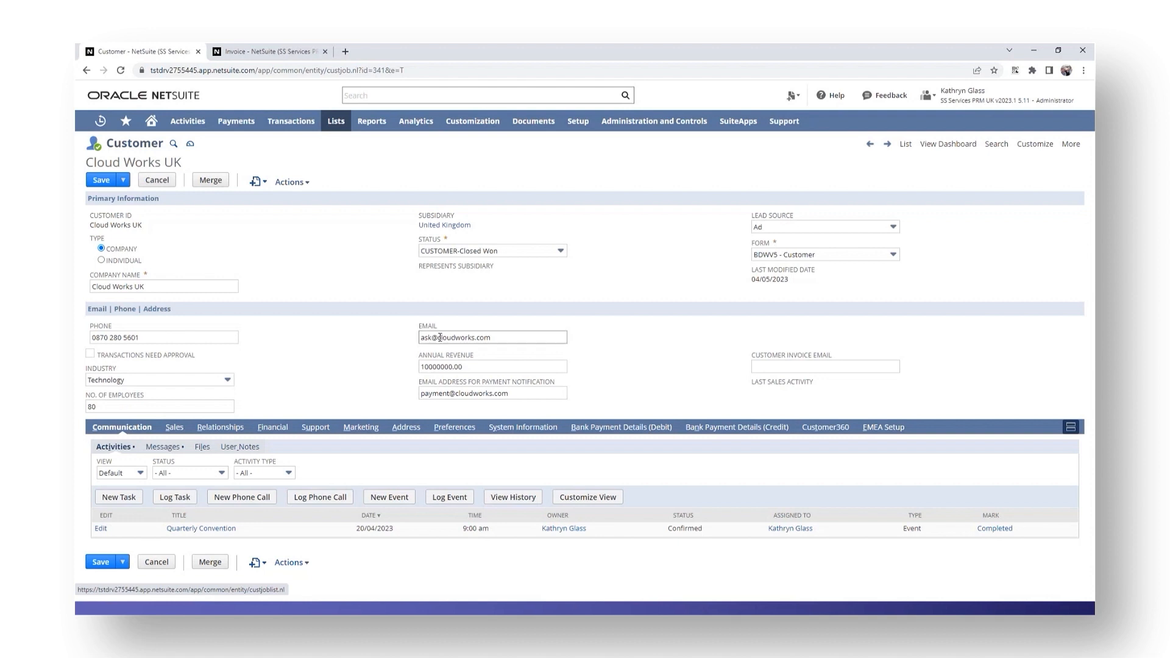
# - Highlight the customer's main email, then view Cloud Works UK invoice IN0000419 (total 8,230.10)
pyautogui.moveTo(520, 337); pyautogui.dragTo(416, 342)
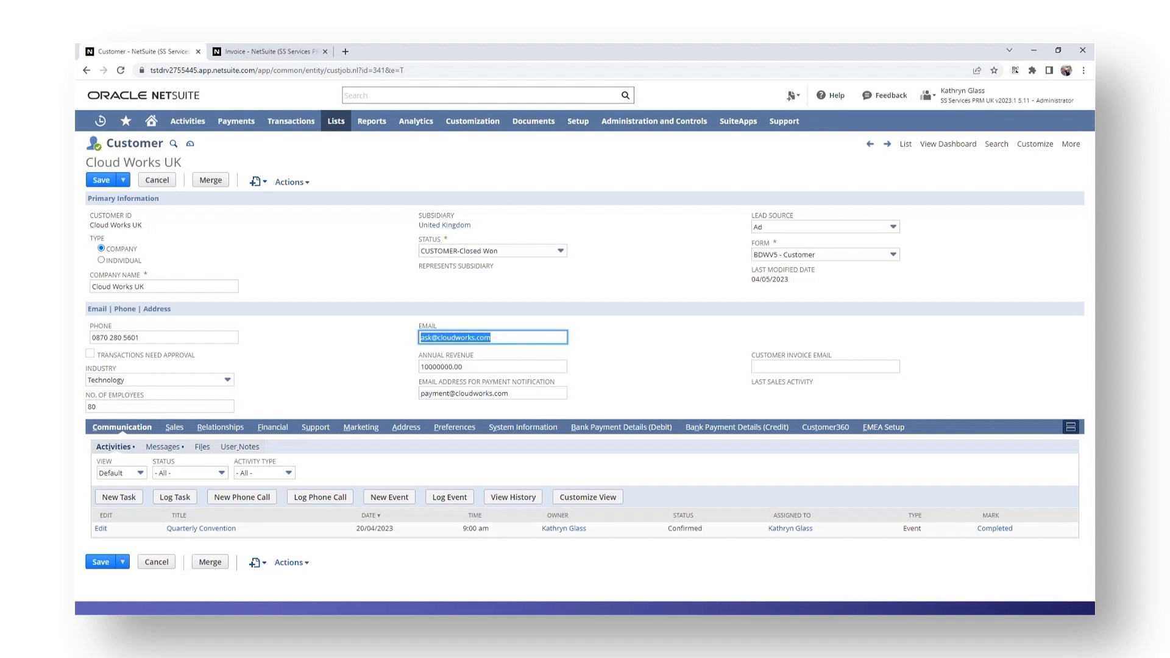
pyautogui.click(266, 52)
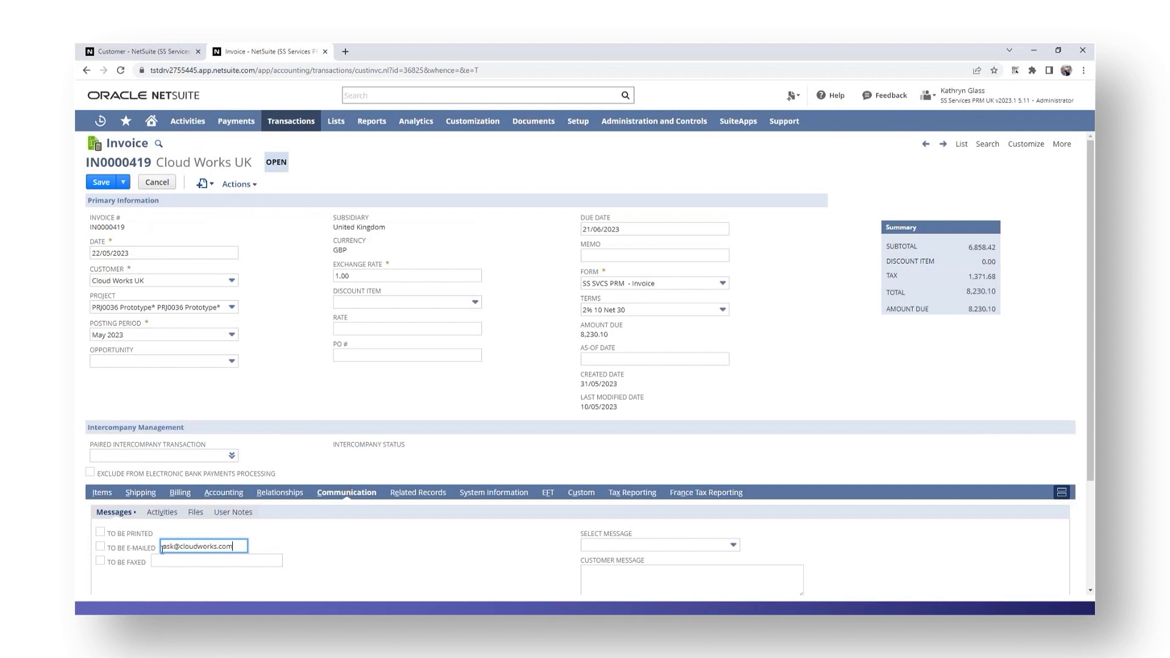
pyautogui.scroll(-3, 235, 546)
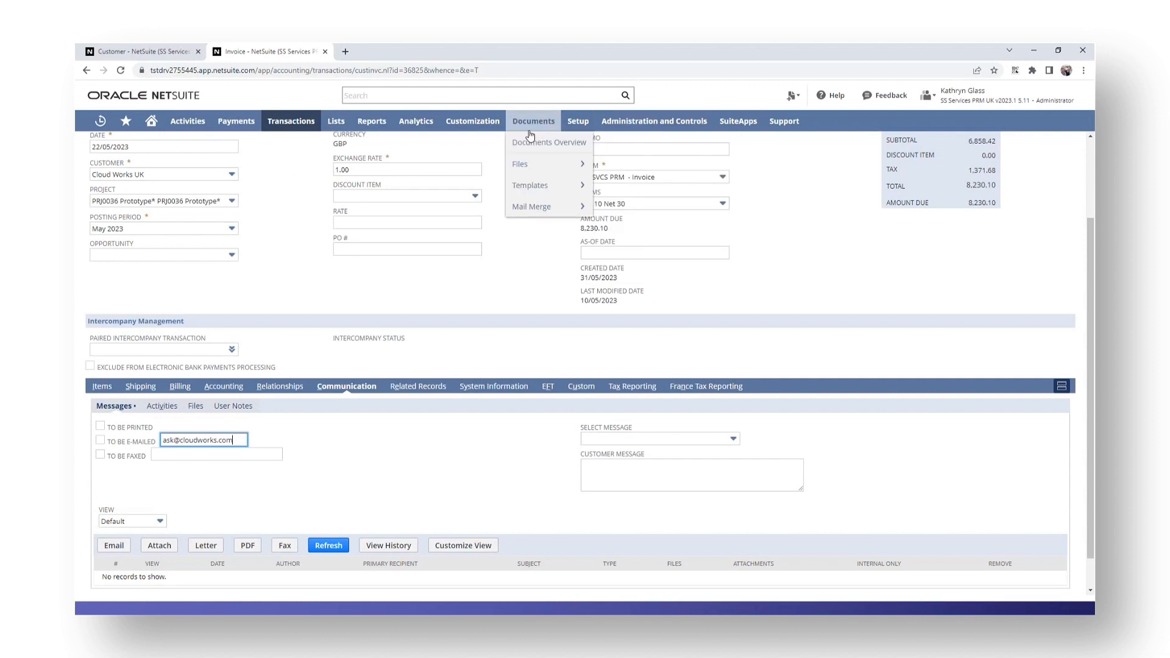
# - Start a new field via Customization > Lists, Records, & Fields > Entity Fields > New
pyautogui.moveTo(477, 121)
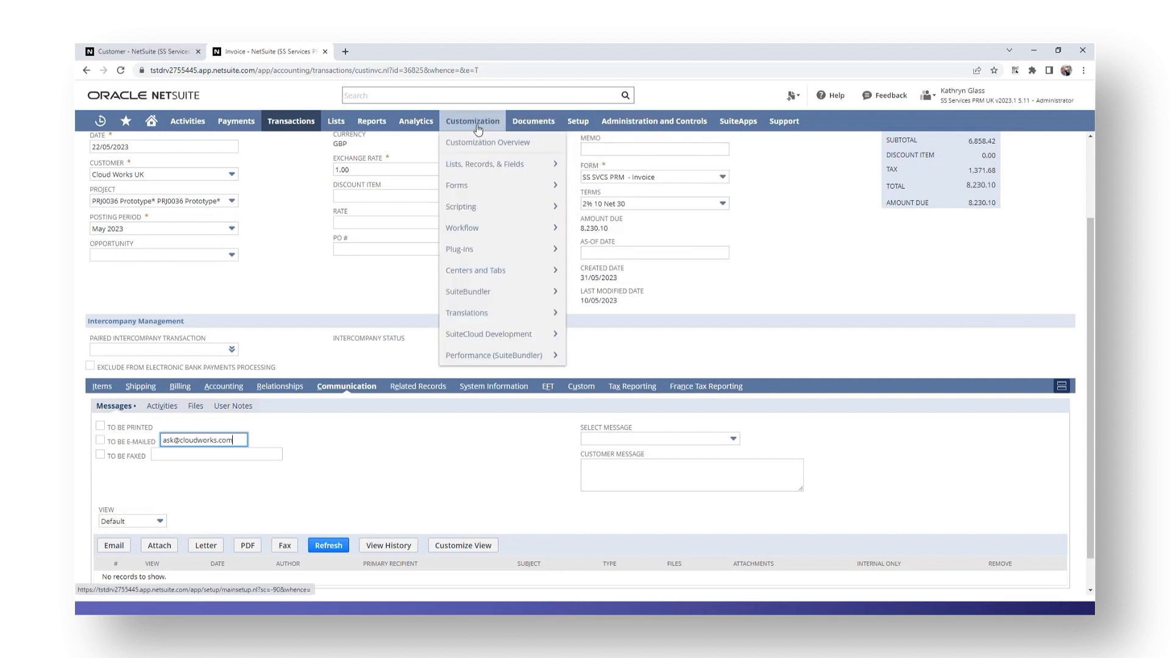
pyautogui.moveTo(483, 168)
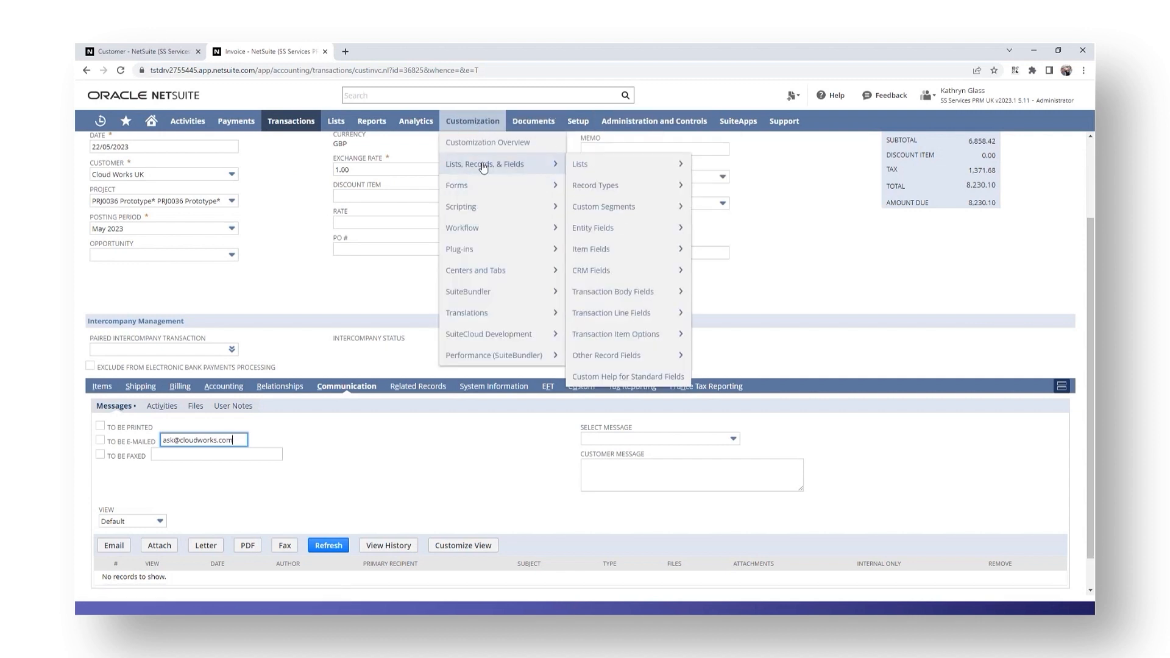
pyautogui.moveTo(599, 229)
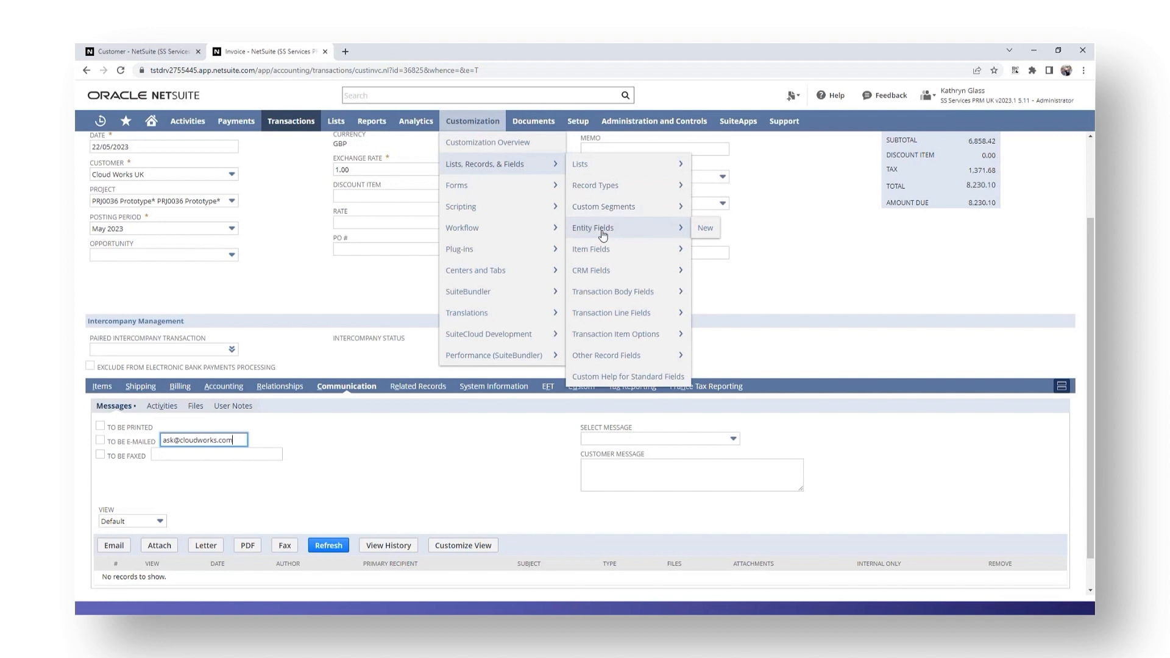
pyautogui.click(703, 231)
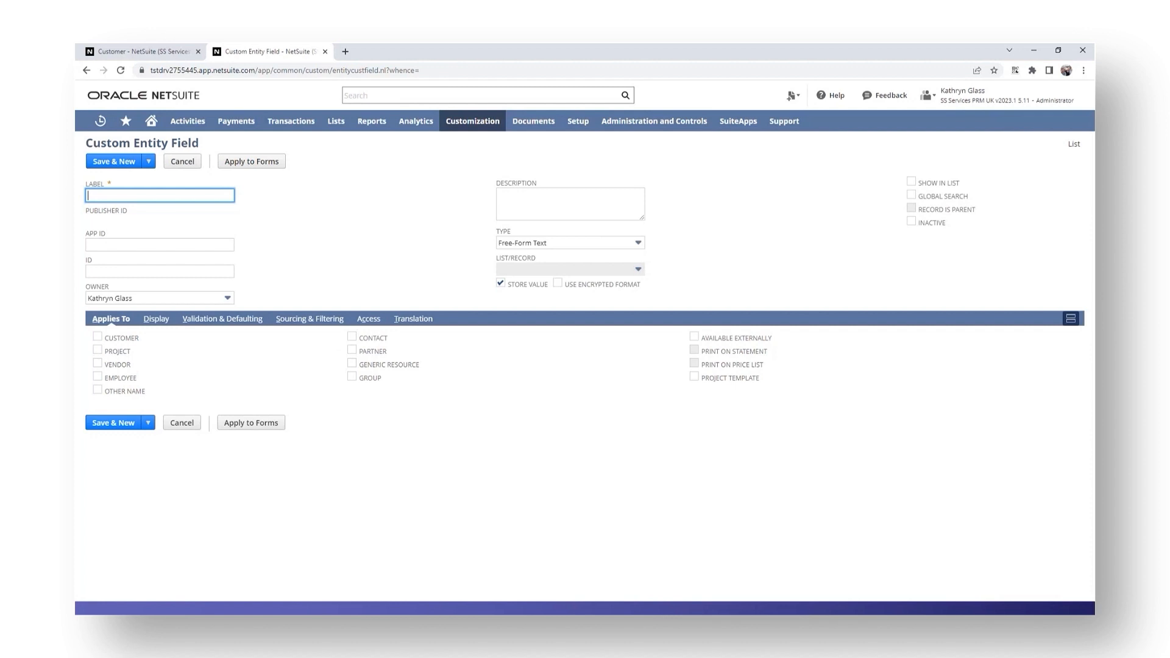
# - Define a Free-Form Text field 'Additional Email Address', ID '_ossm_additional_email', with an invoicing-email description
pyautogui.write('Additional Email Address')
pyautogui.click(175, 271)
pyautogui.write('_ossm_additional_email')
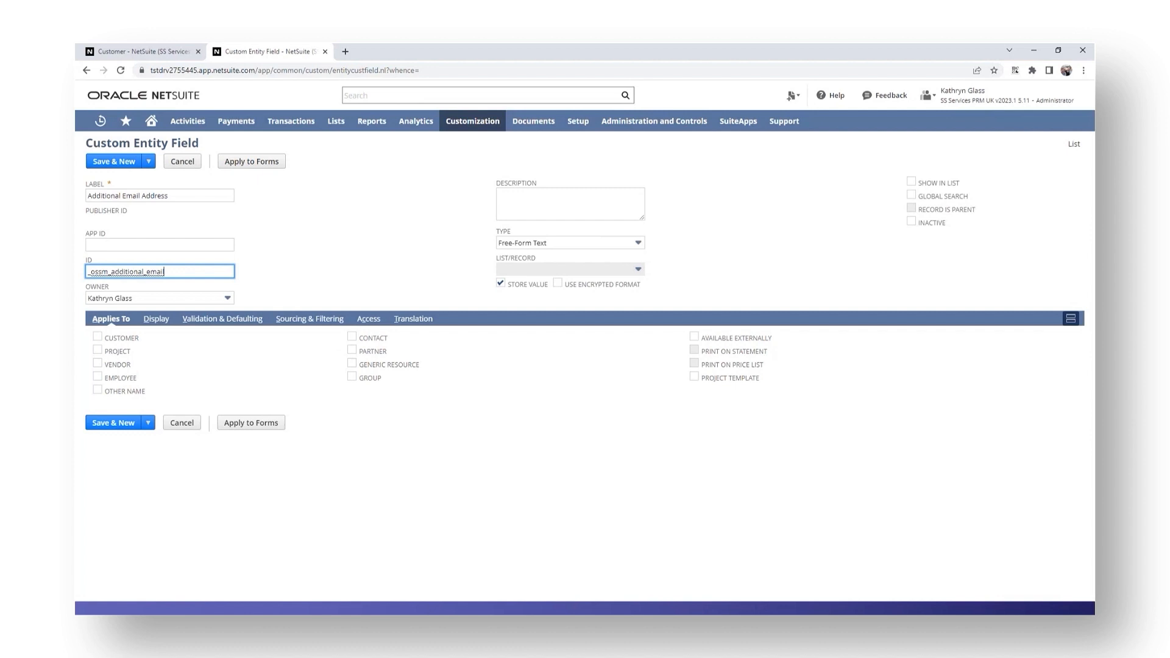
pyautogui.click(535, 201)
pyautogui.write('additional email address to be used for invoicing')
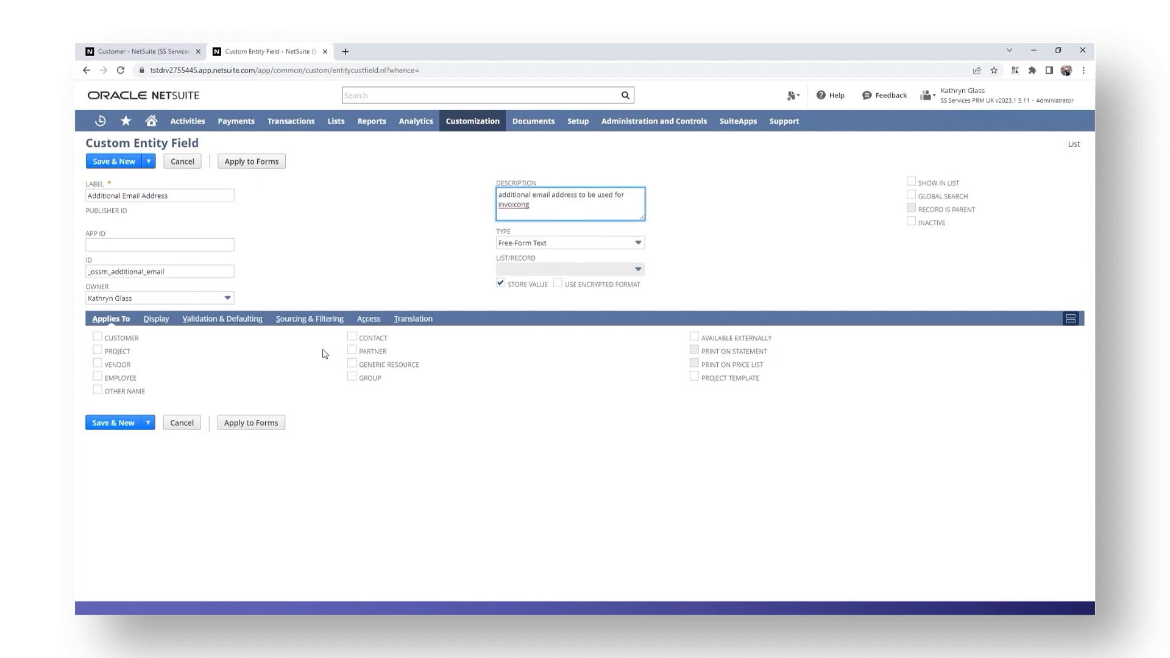
pyautogui.click(641, 246)
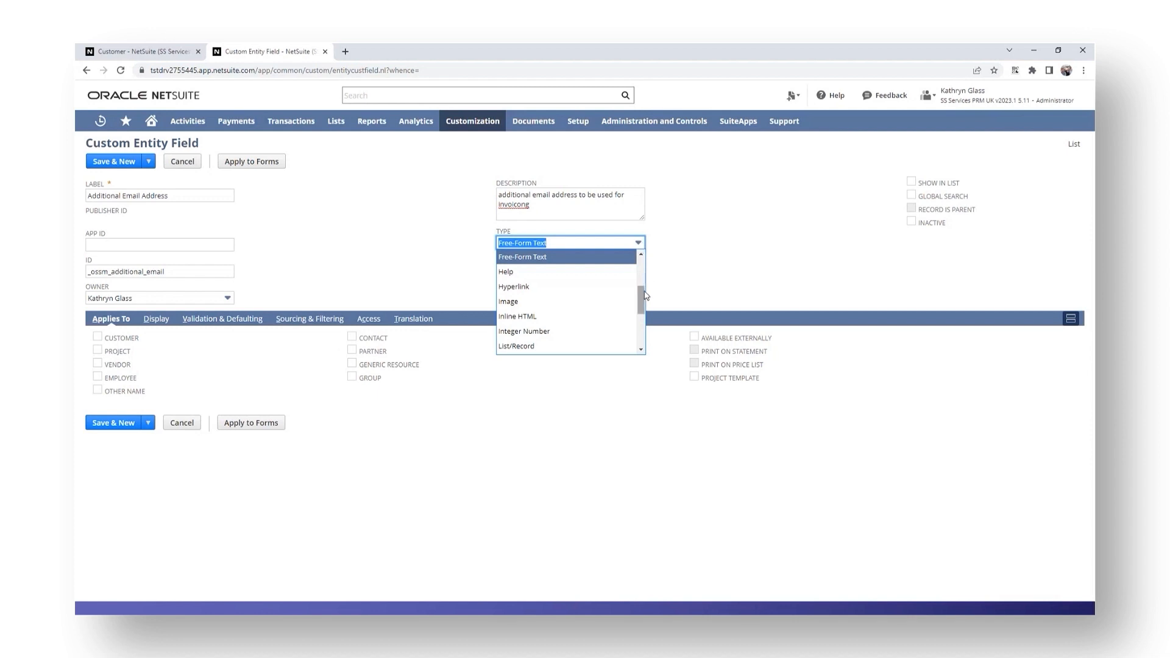
pyautogui.moveTo(642, 297)
pyautogui.mouseDown()
pyautogui.moveTo(651, 331)
pyautogui.moveTo(651, 293)
pyautogui.mouseUp()
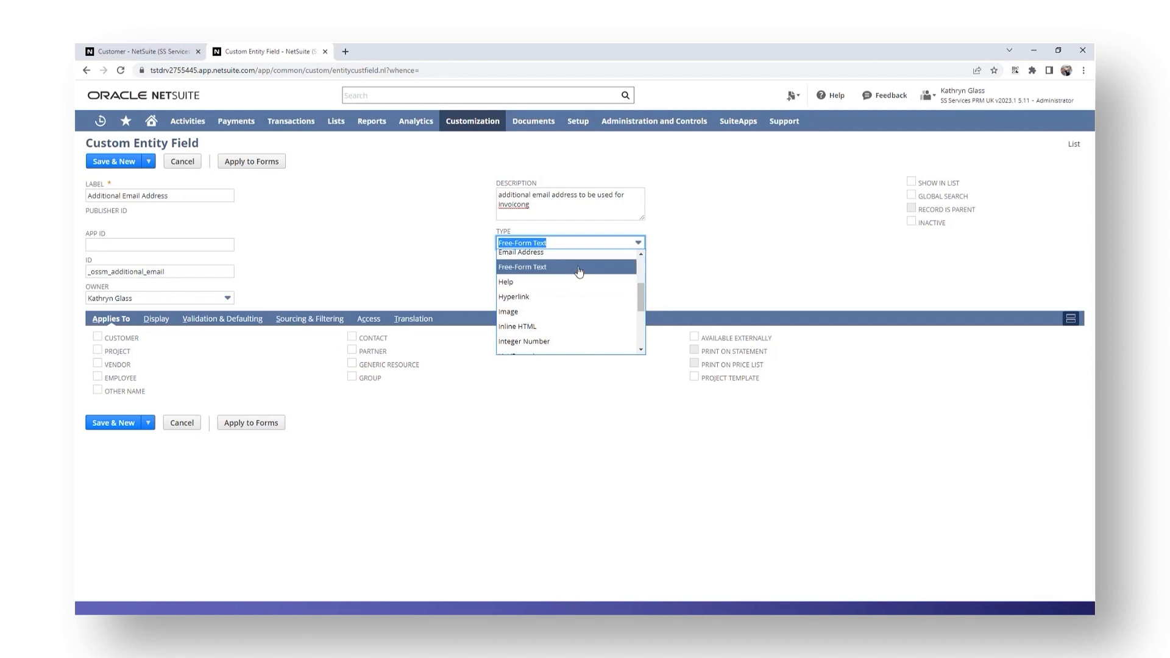
pyautogui.click(578, 271)
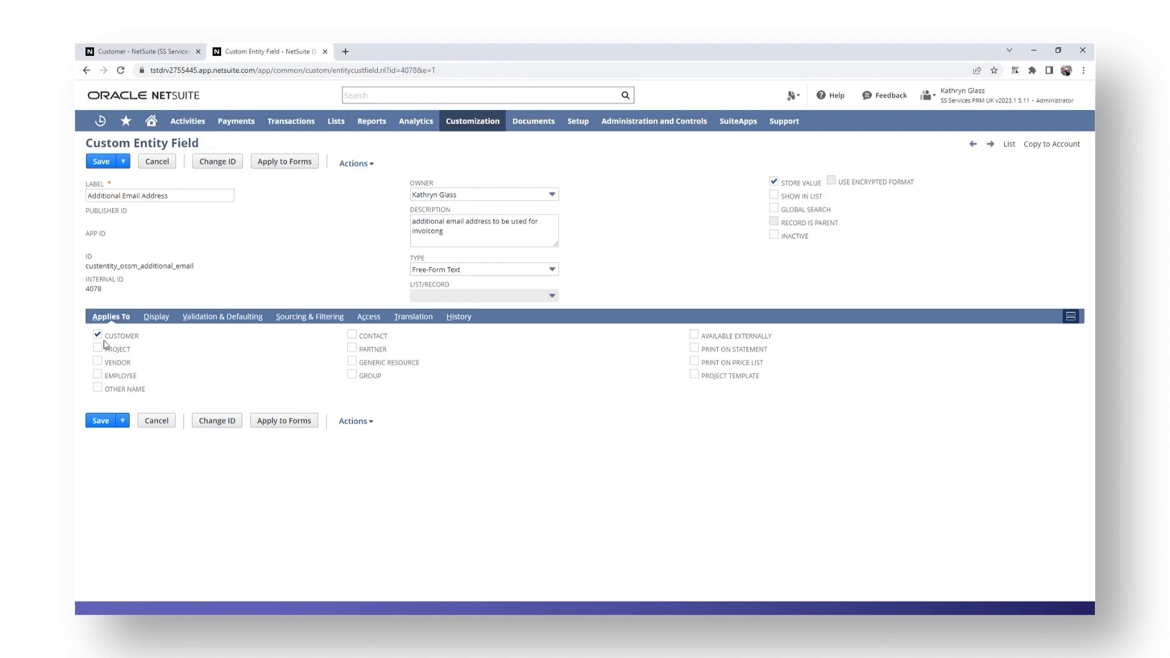
# - Set the field's Display subtab to Main and save it as custentity_ossm_additional_email
pyautogui.click(156, 319)
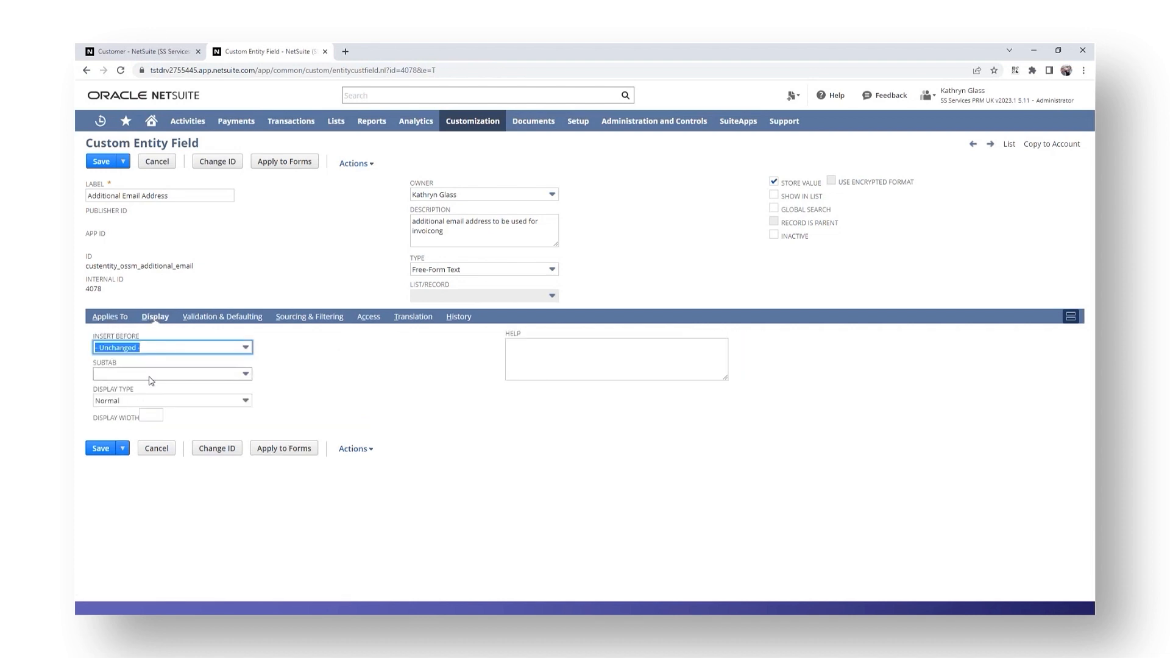
pyautogui.click(99, 374)
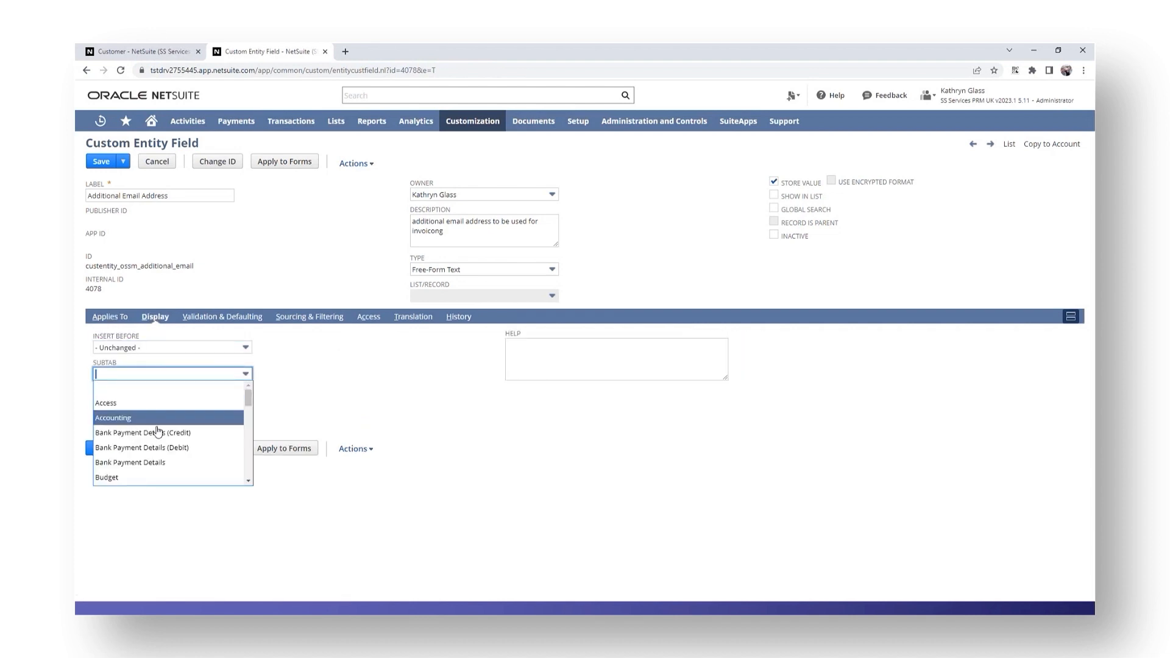
pyautogui.scroll(-10, 157, 431)
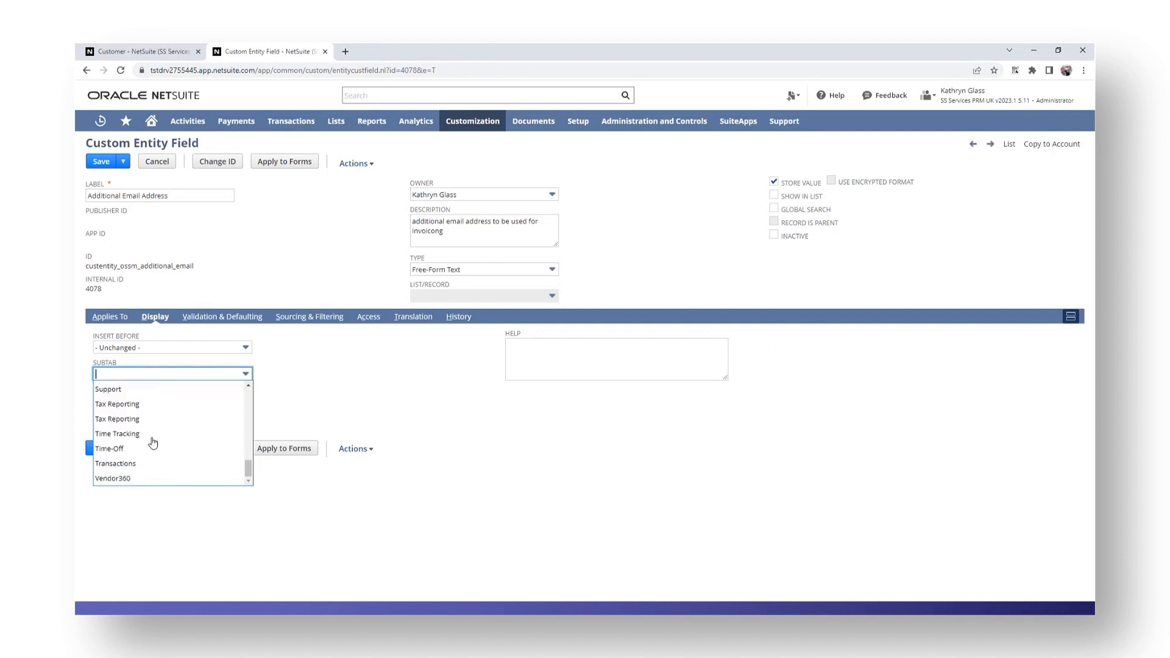
pyautogui.scroll(5, 152, 443)
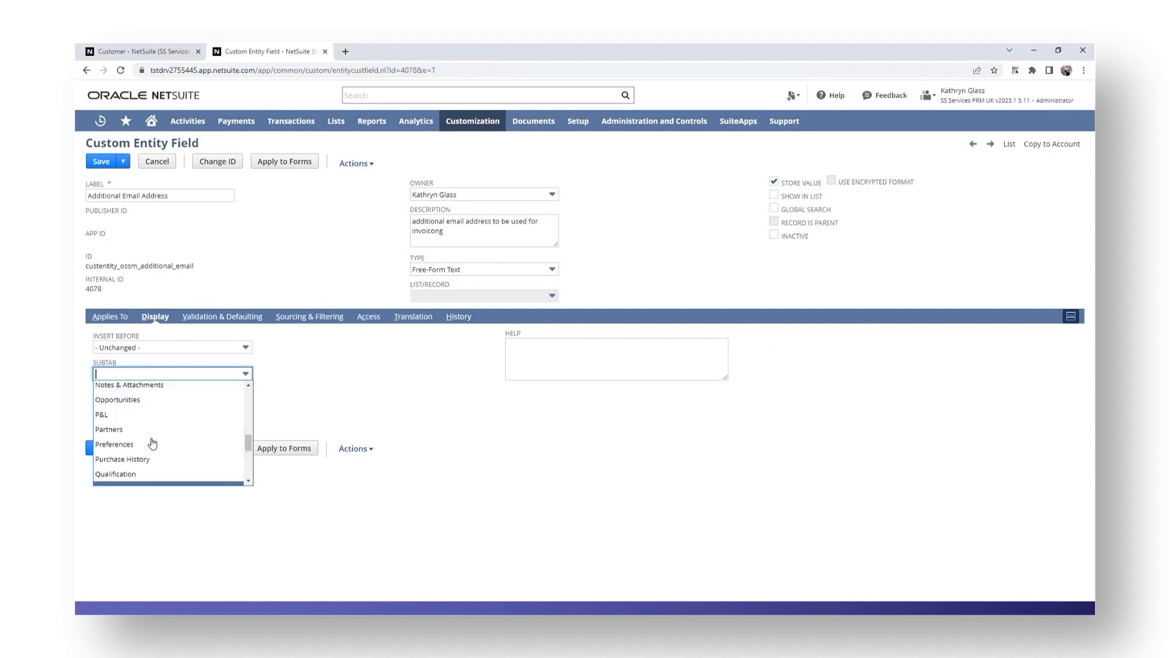
pyautogui.scroll(2, 154, 444)
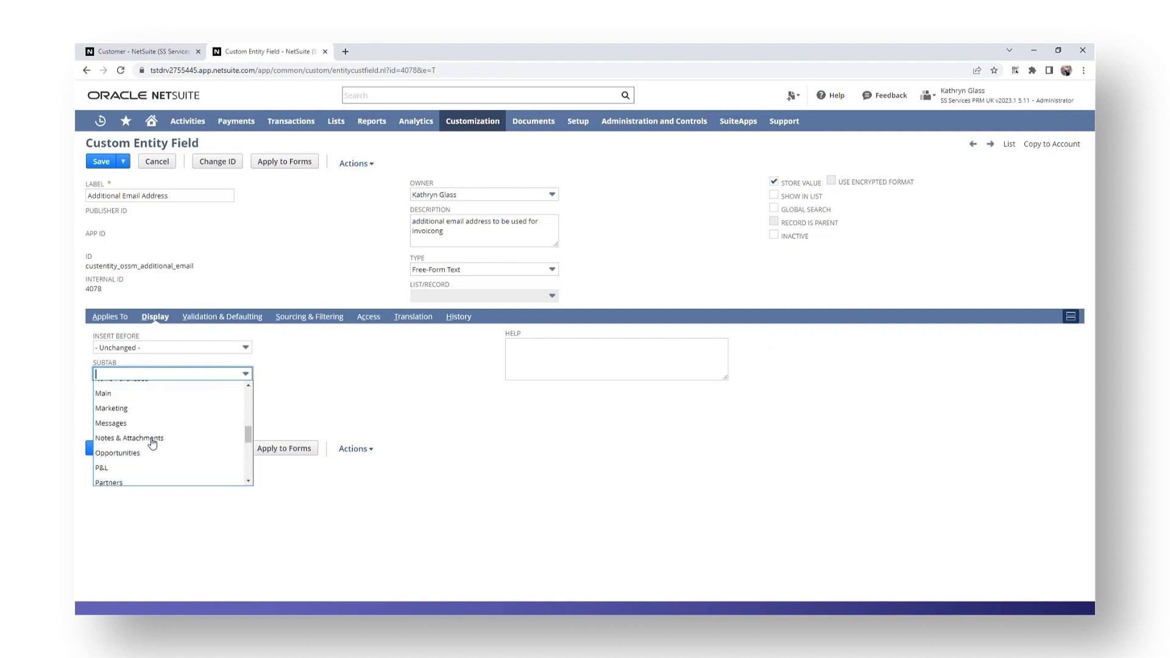
pyautogui.click(127, 393)
pyautogui.click(103, 449)
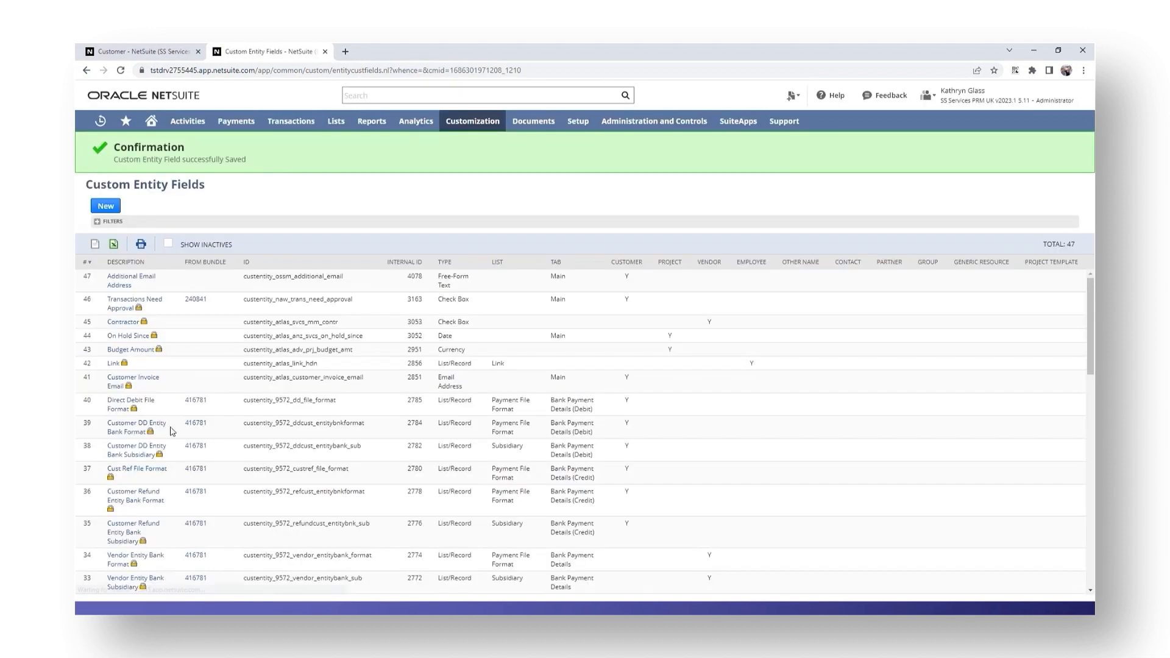
# - Reload the Cloud Works UK customer record to show the new field, then edit it
pyautogui.click(136, 54)
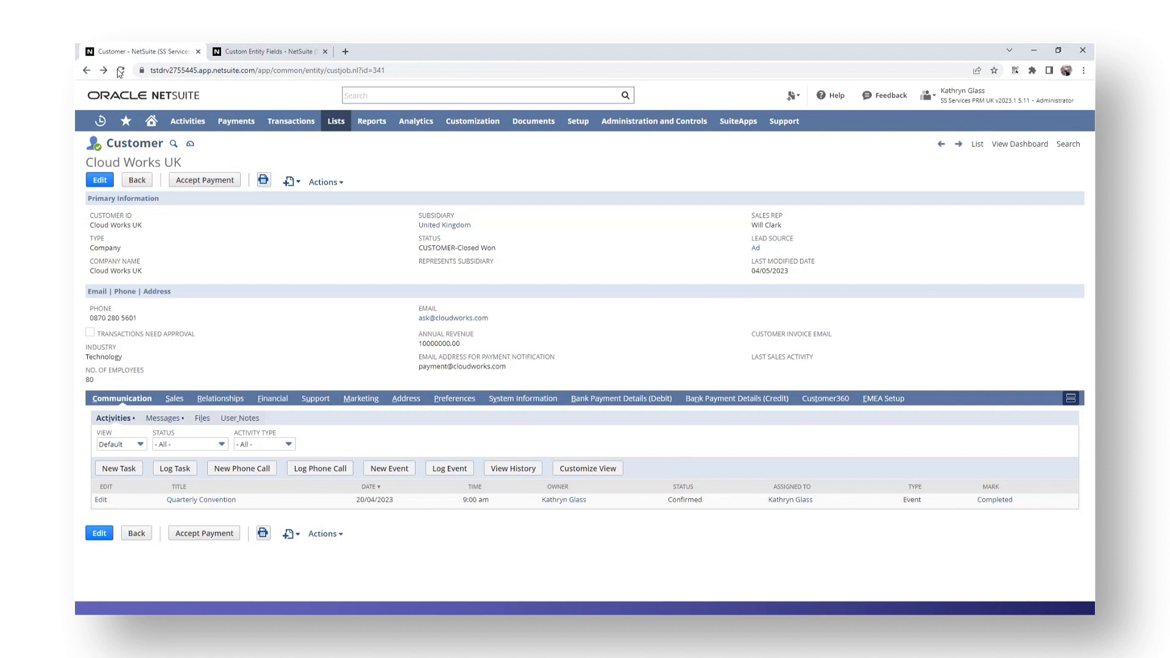
pyautogui.click(121, 71)
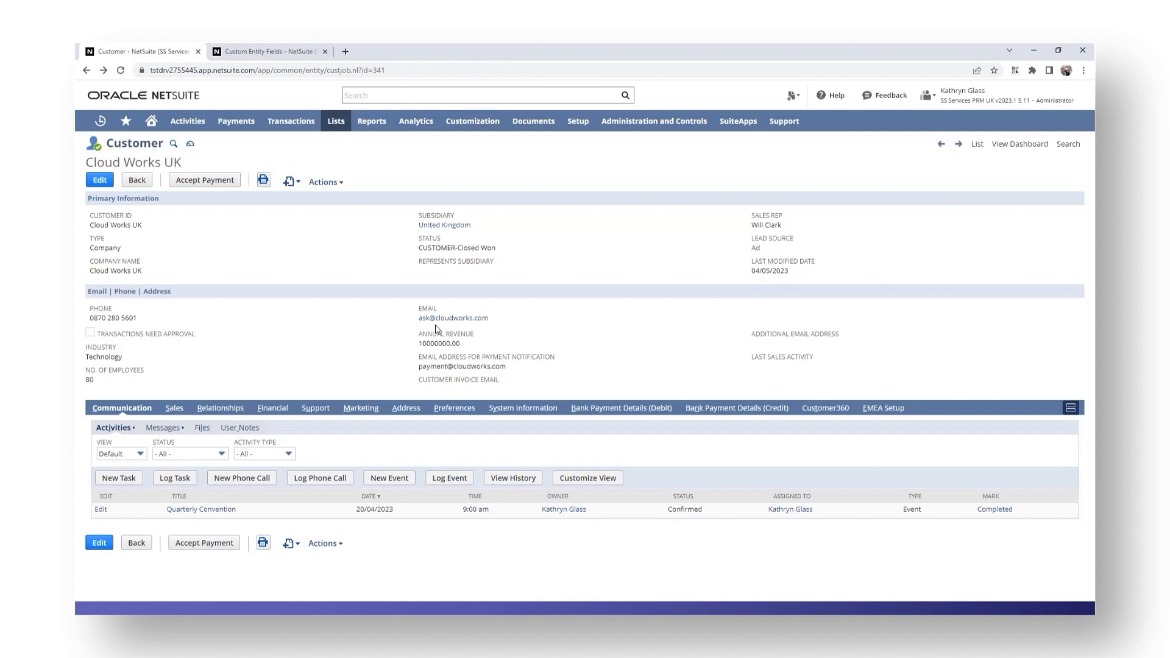
pyautogui.click(100, 181)
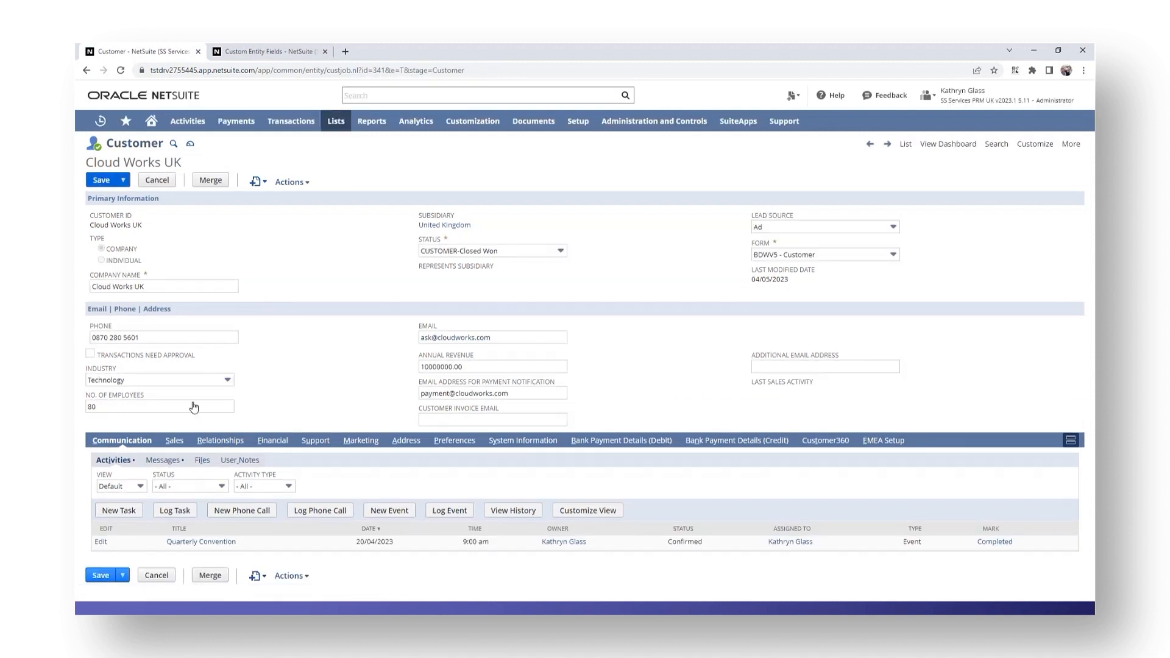
# - Choose Customize Form for the BDWV5 - Customer form, leaving the unsaved record edit
pyautogui.moveTo(1040, 149)
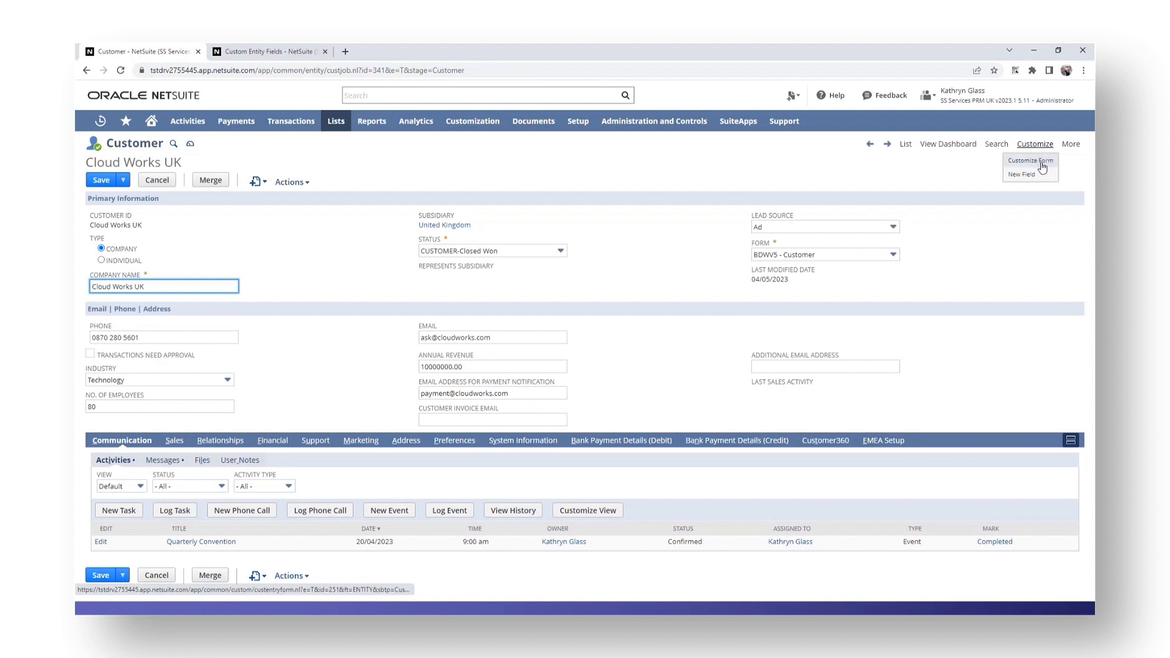
pyautogui.click(1043, 163)
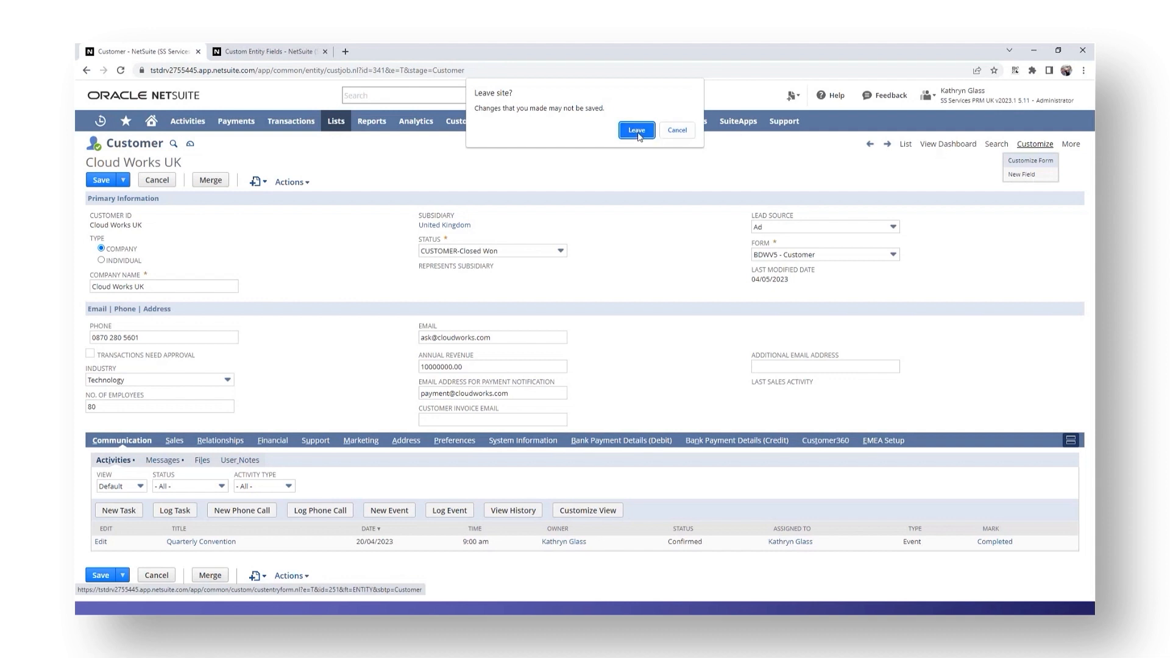
pyautogui.click(636, 130)
pyautogui.click(122, 161)
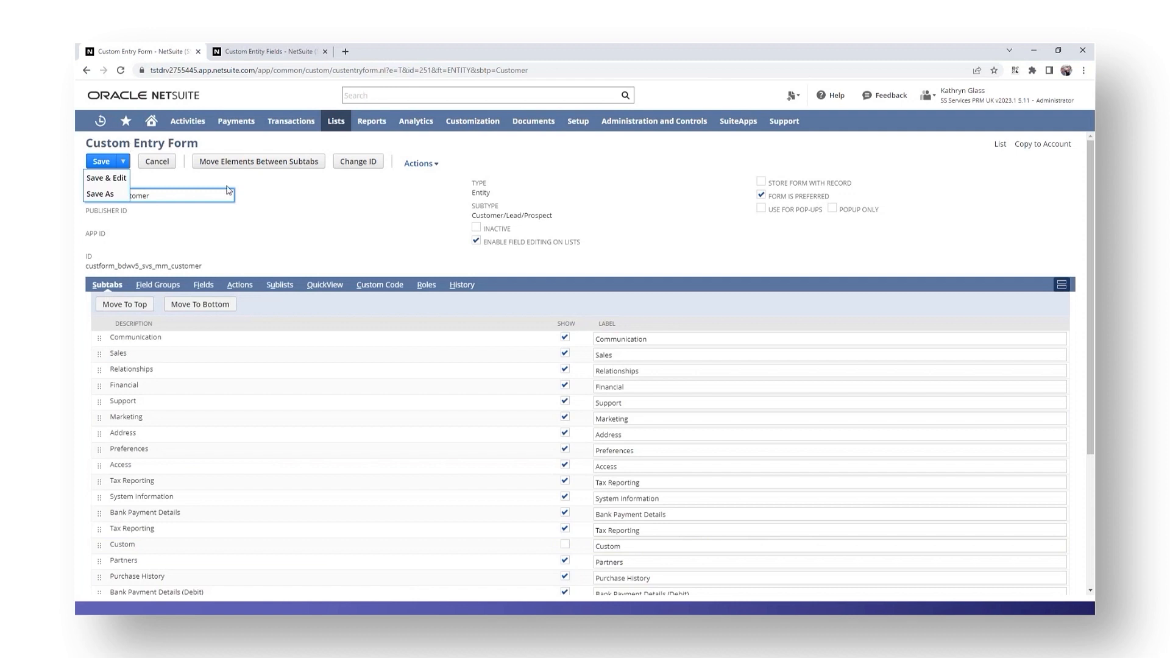
# - Assign Additional Email Address to the Email | Phone | Address field group on the Fields subtab
pyautogui.click(204, 285)
pyautogui.scroll(-1, 206, 291)
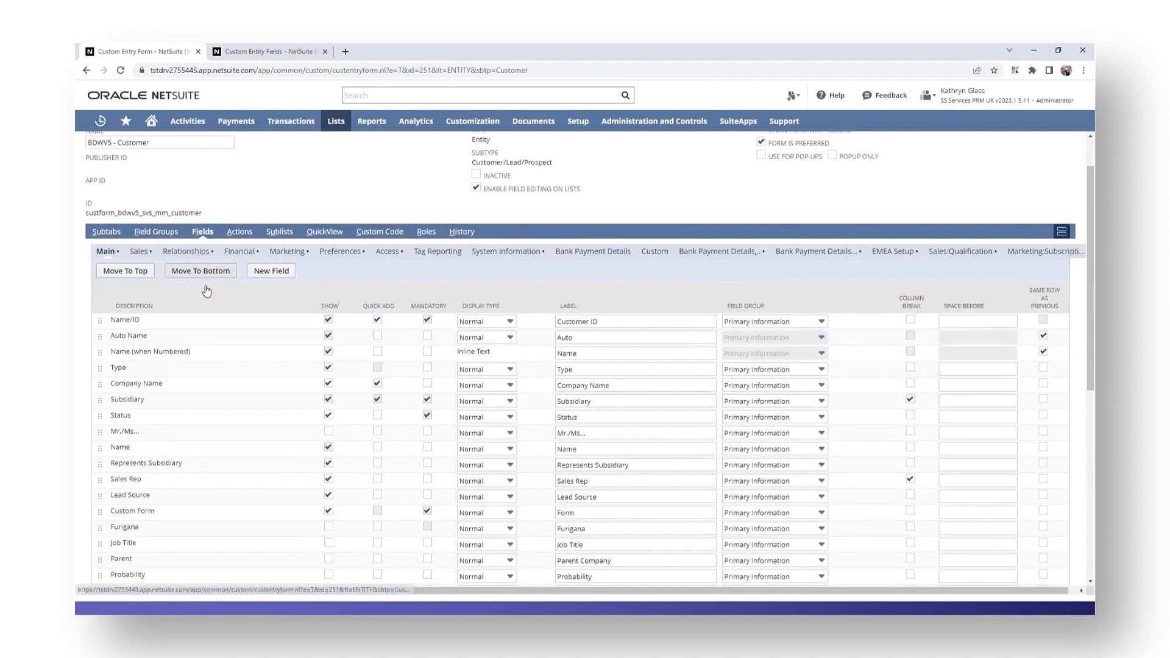
pyautogui.scroll(-3, 207, 290)
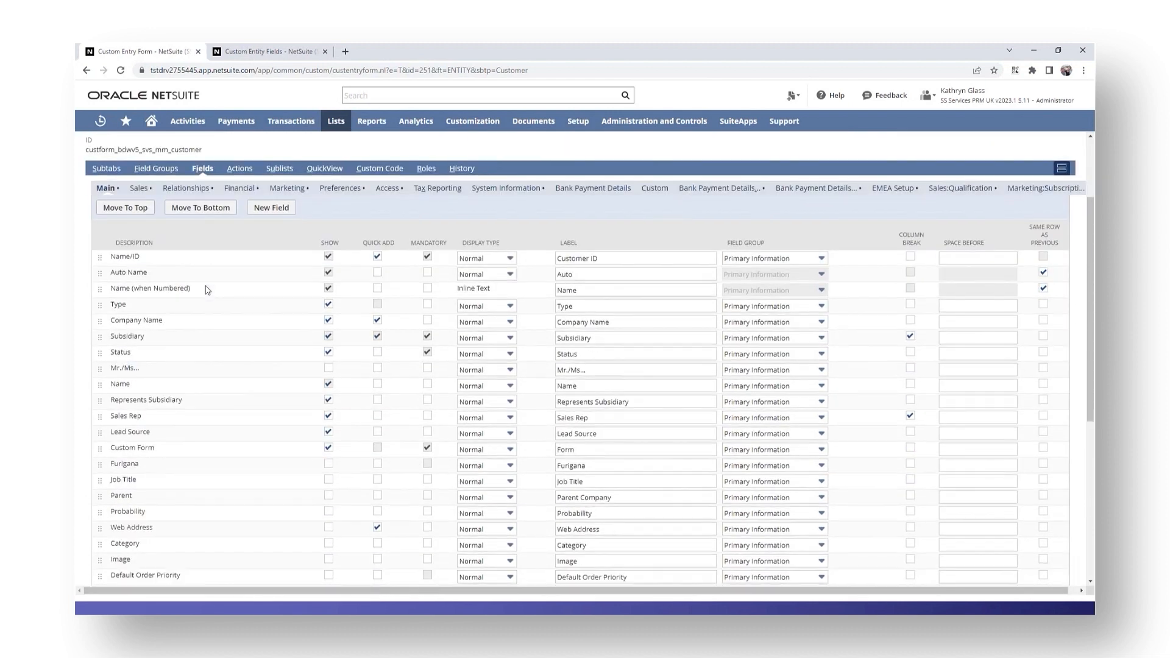
pyautogui.scroll(-5, 153, 261)
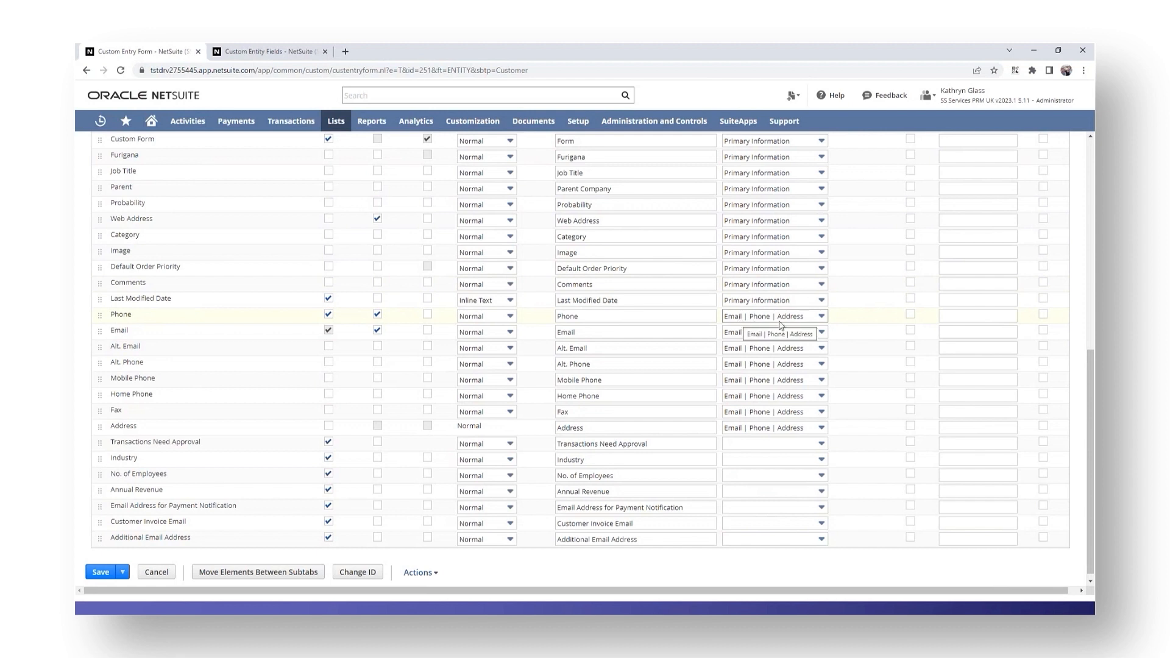
pyautogui.click(820, 540)
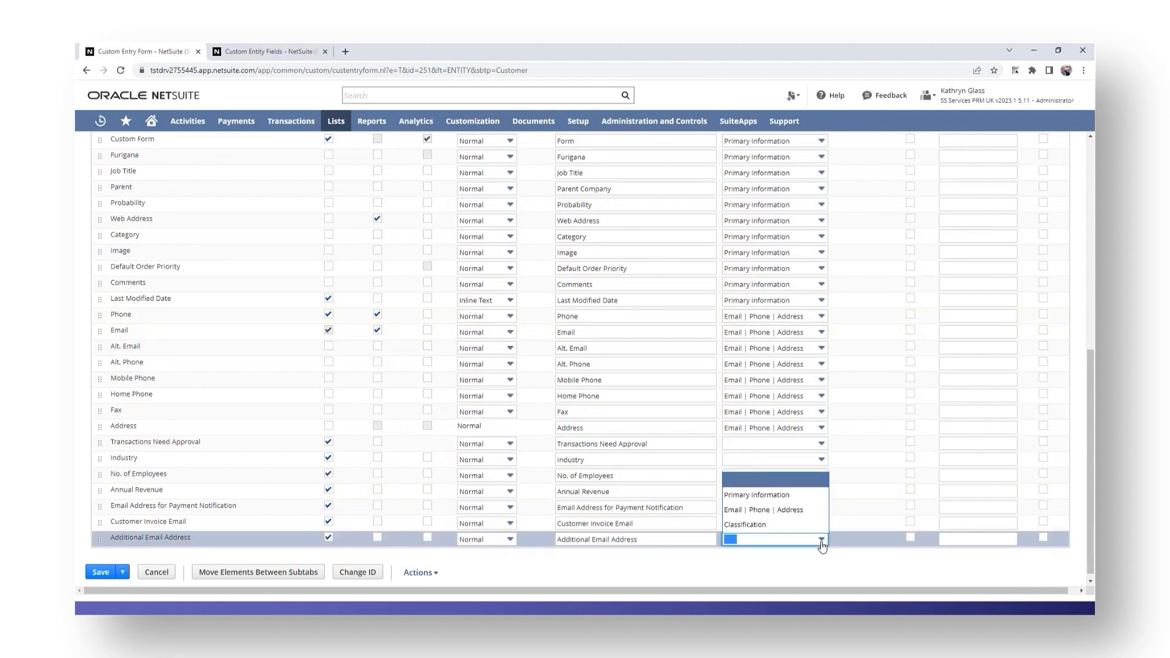
pyautogui.click(765, 510)
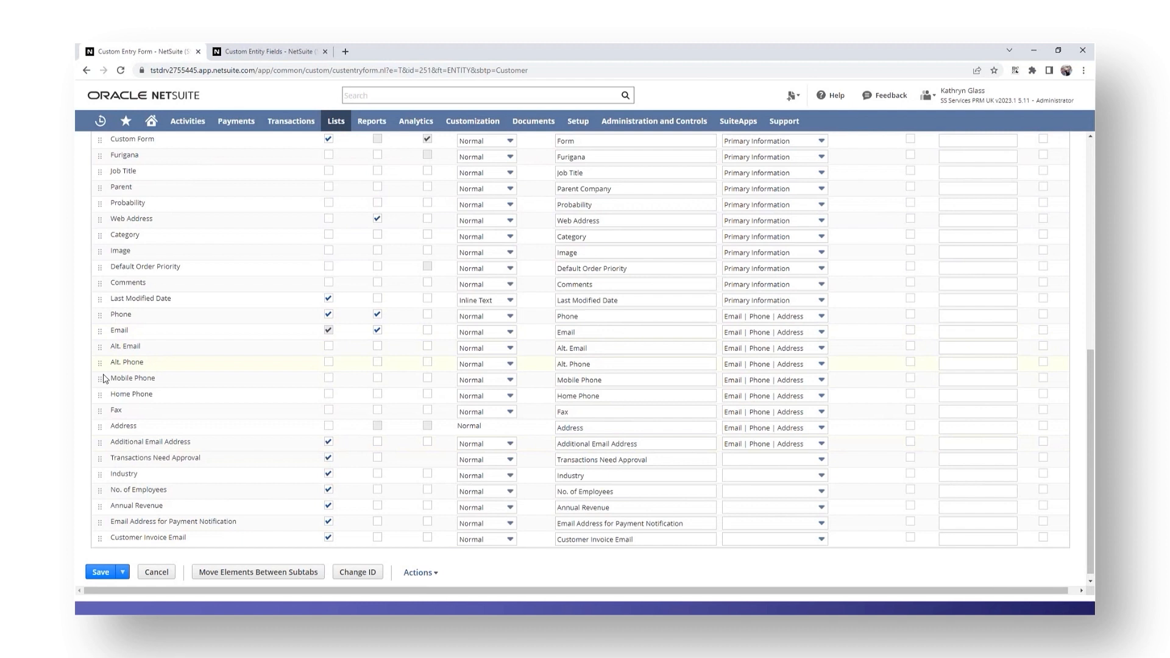
# - Move Additional Email Address directly below Email and save the customer form
pyautogui.click(101, 444)
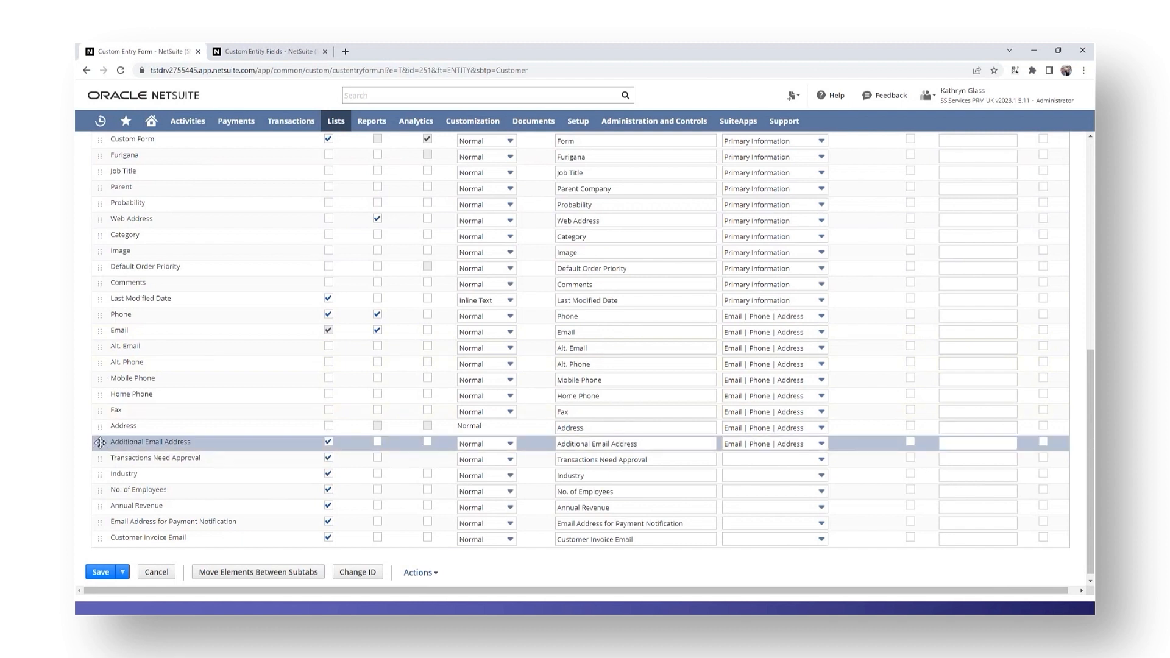
pyautogui.moveTo(100, 442); pyautogui.dragTo(105, 348)
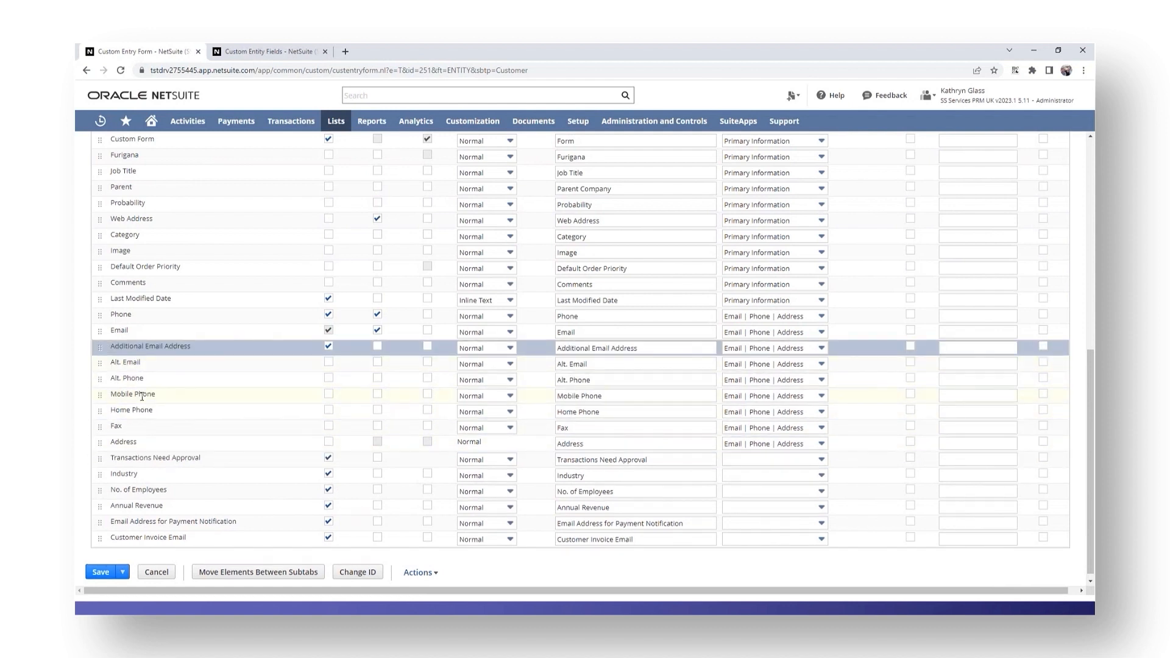
pyautogui.click(97, 573)
pyautogui.moveTo(100, 121)
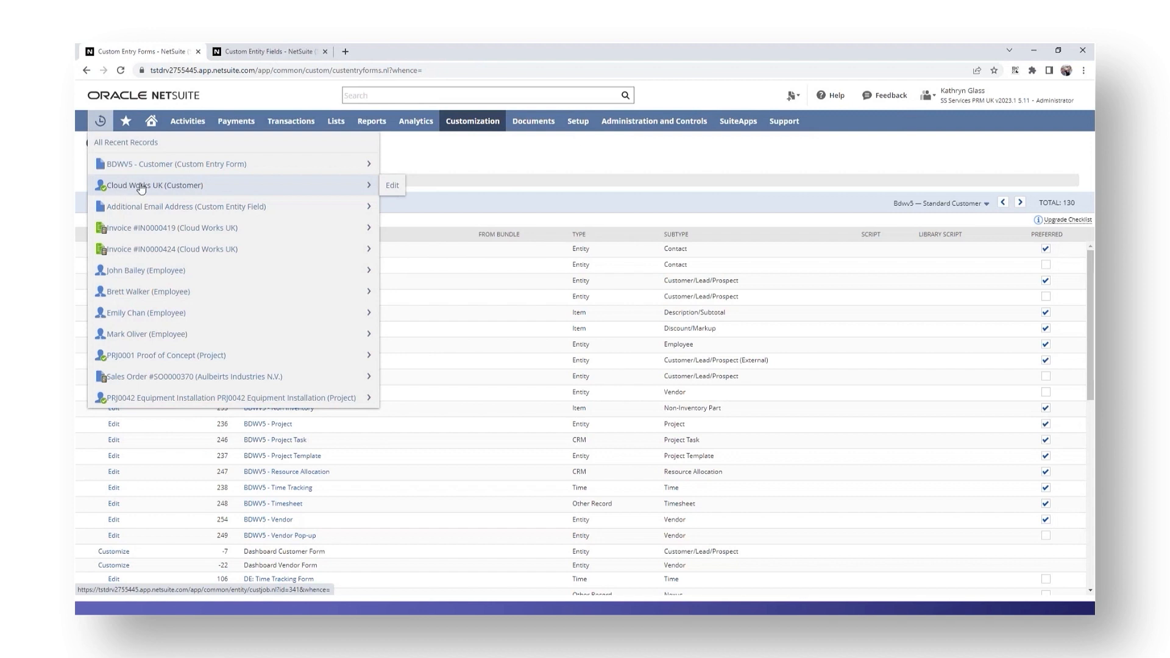
# - Reopen Cloud Works UK (Customer) from Recent Records and put it in Edit mode
pyautogui.click(141, 187)
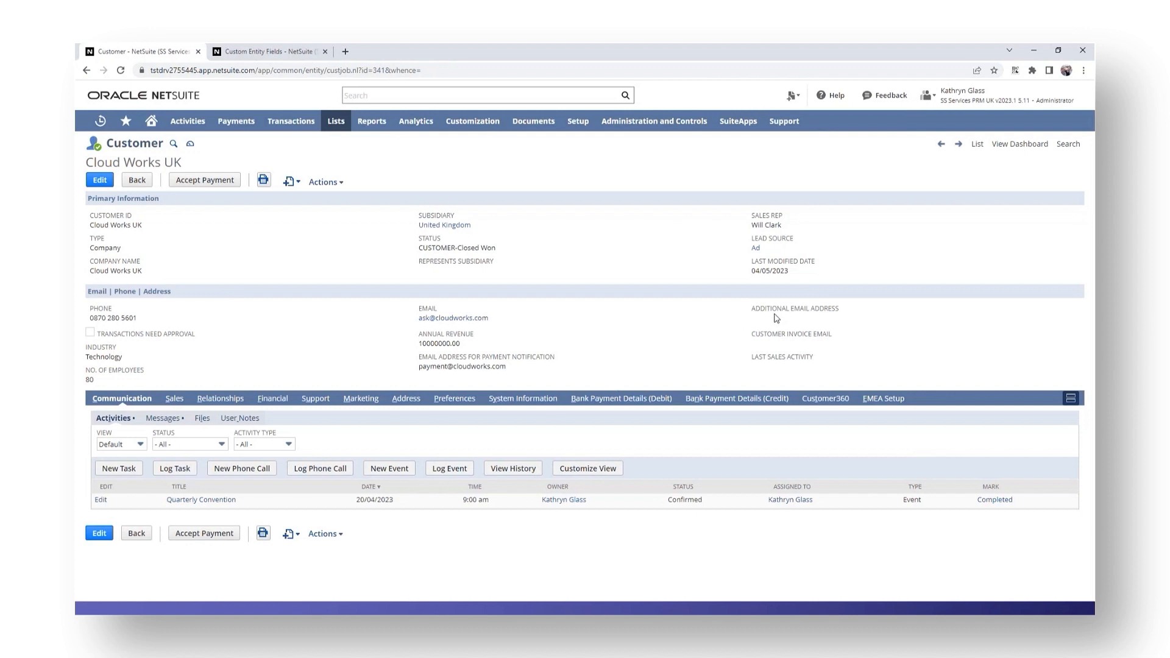
pyautogui.click(100, 181)
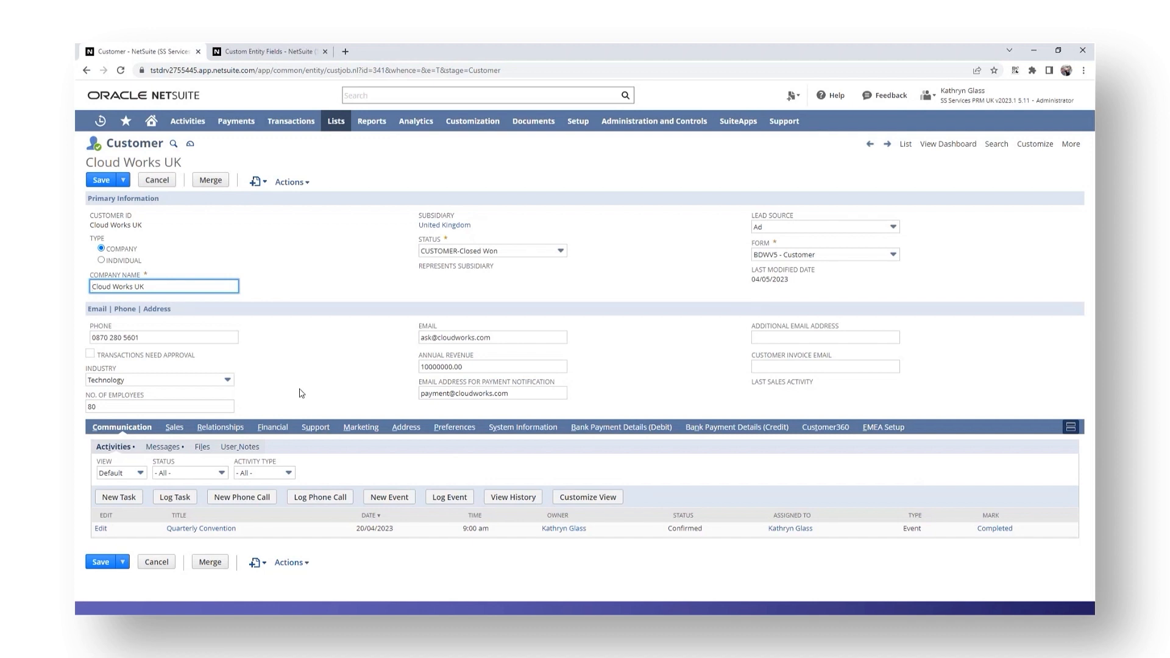
# - Enter two semicolon-separated extra e-mail addresses, add the missing @, and save the customer
pyautogui.click(765, 335)
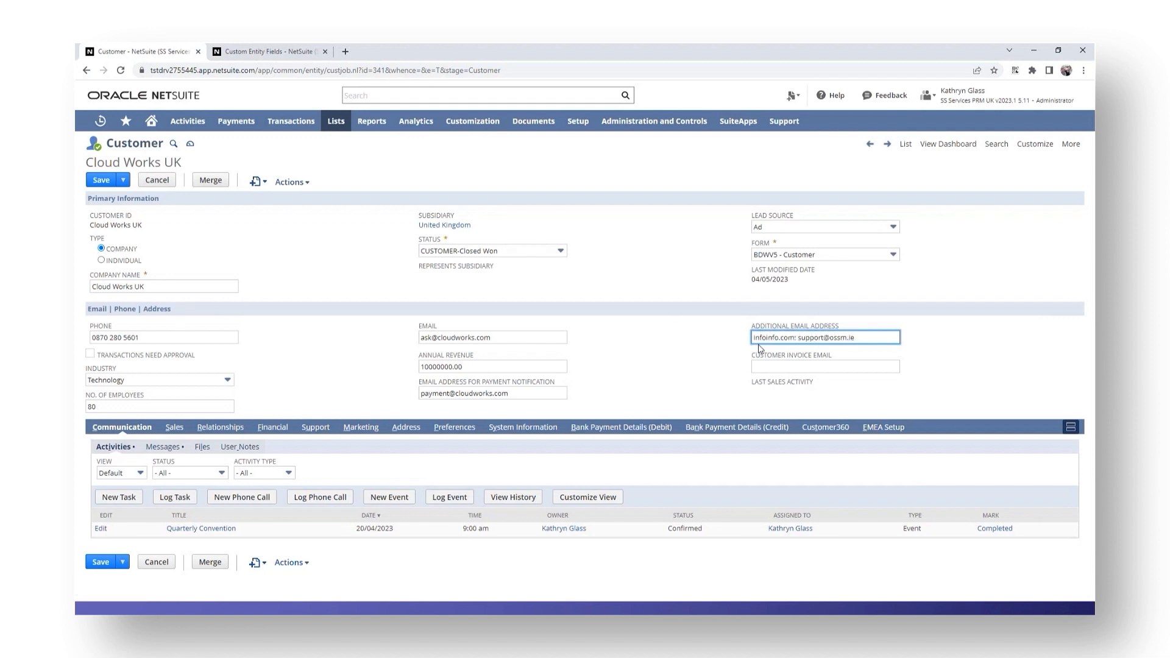
pyautogui.click(767, 337)
pyautogui.write('@')
pyautogui.click(103, 563)
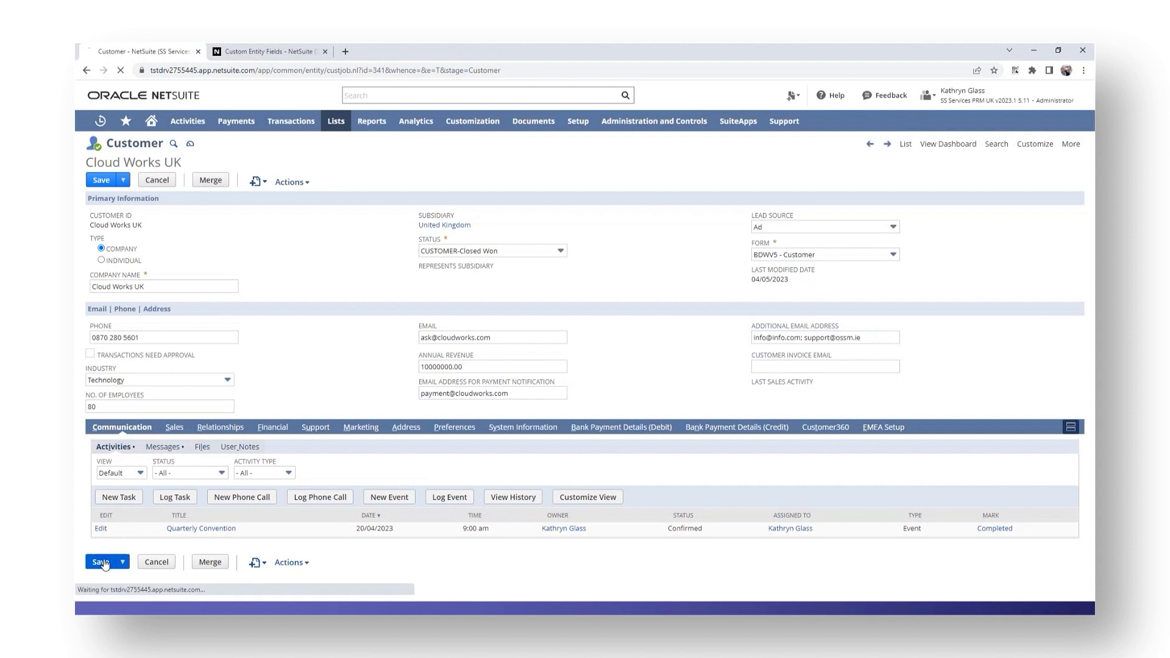